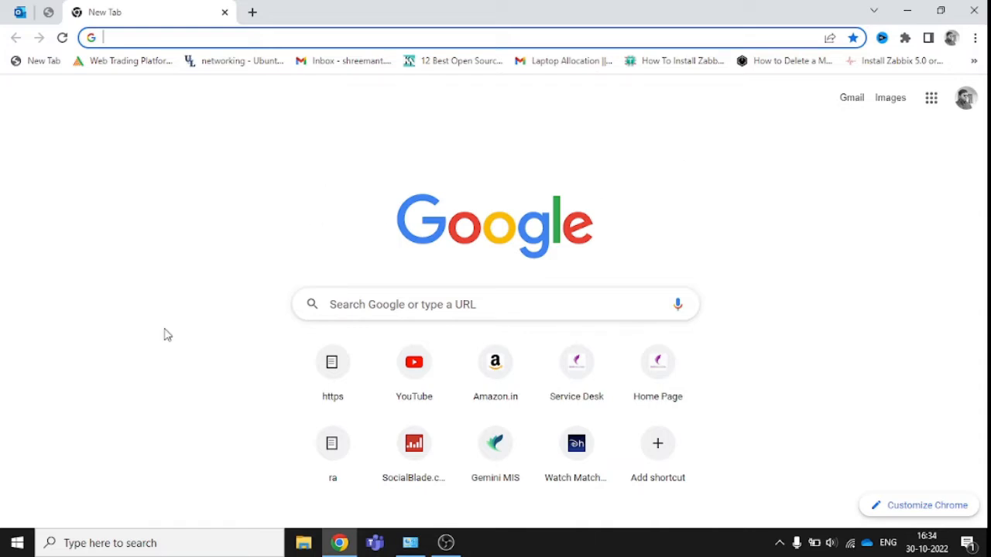
# - Open the Network Connections window by running ncpa.cpl from the Run dialog
pyautogui.click(17, 544)
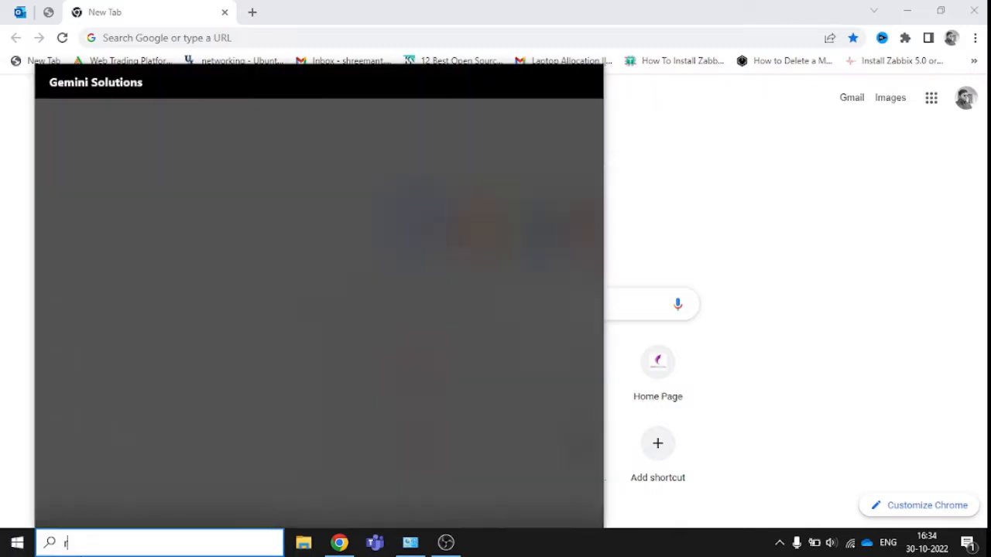
pyautogui.write('run')
pyautogui.click(128, 174)
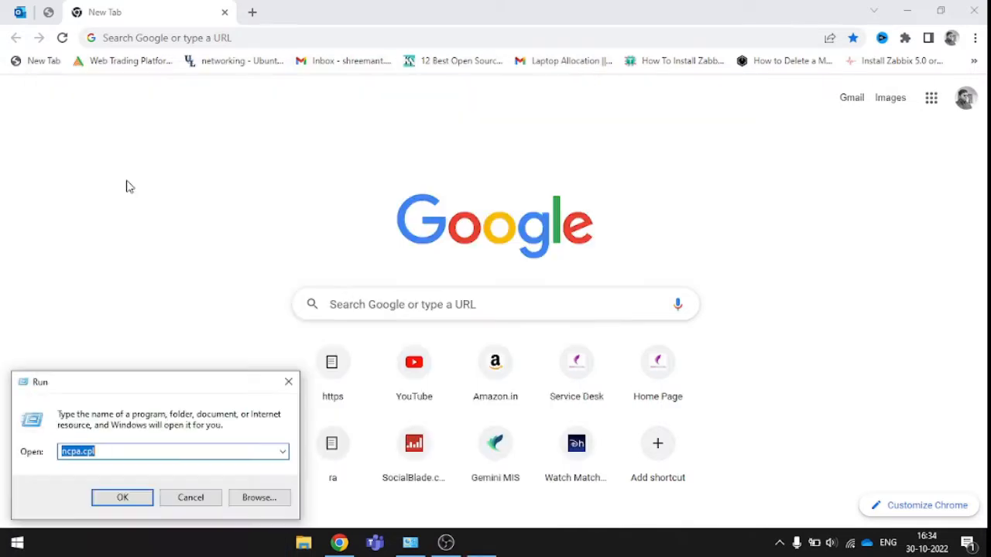
pyautogui.click(110, 453)
pyautogui.press('BackSpace')
pyautogui.press('BackSpace')
pyautogui.press('BackSpace')
pyautogui.press('BackSpace')
pyautogui.press('BackSpace')
pyautogui.press('BackSpace')
pyautogui.press('BackSpace')
pyautogui.press('BackSpace')
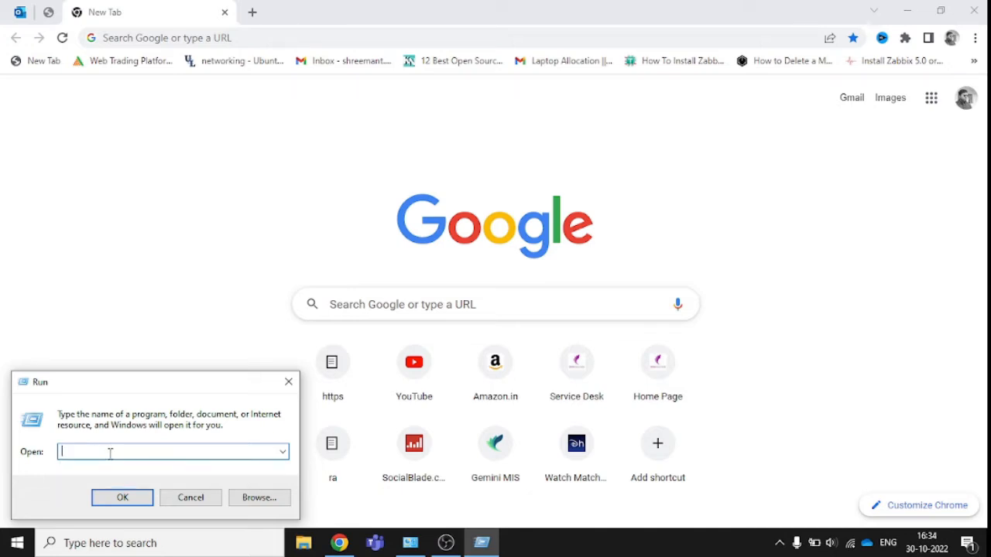
pyautogui.write('ncpa')
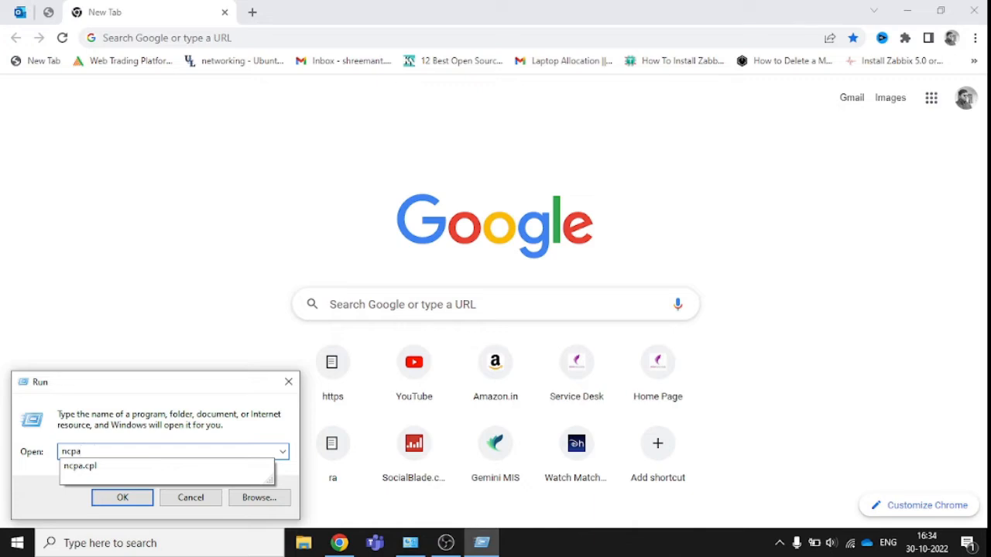
pyautogui.press('Down')
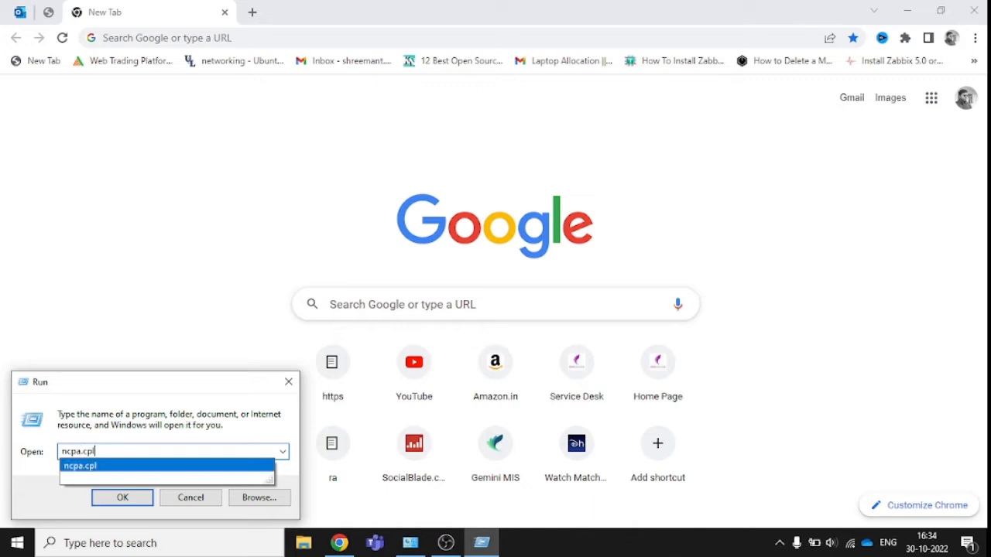
pyautogui.press('Return')
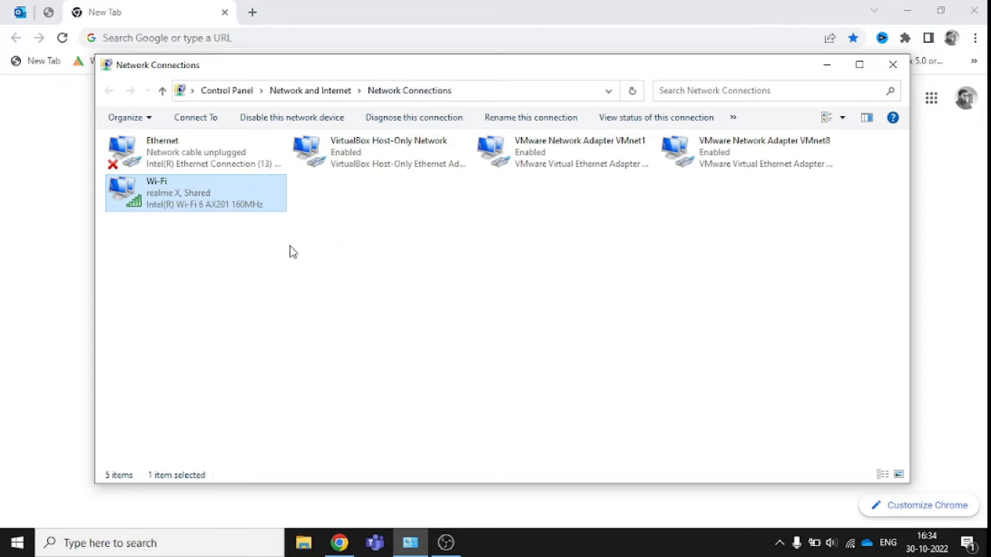
# - Open the advanced adapter properties of the Intel(R) Wi-Fi 6 AX201 160MHz device through the Wi-Fi connection's properties
pyautogui.click(198, 152)
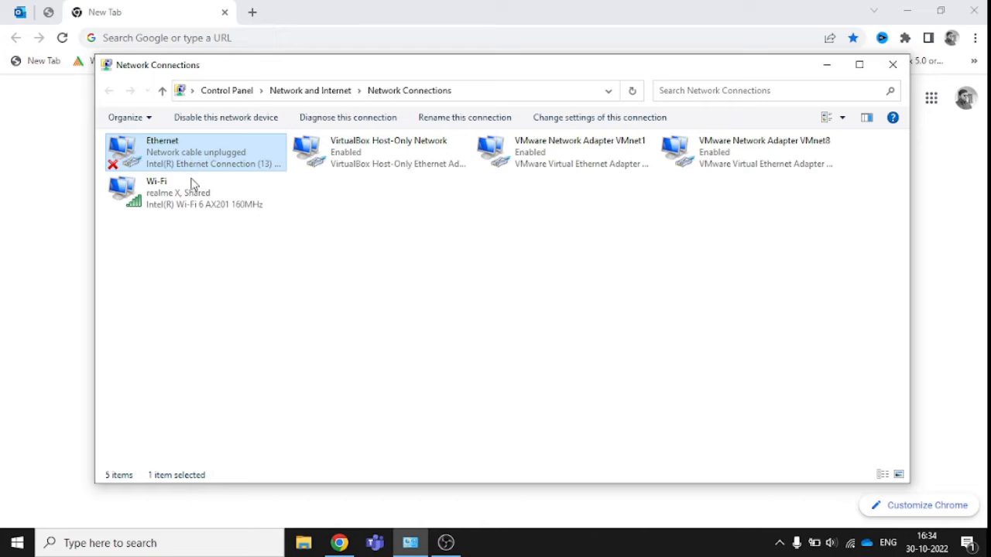
pyautogui.click(192, 198)
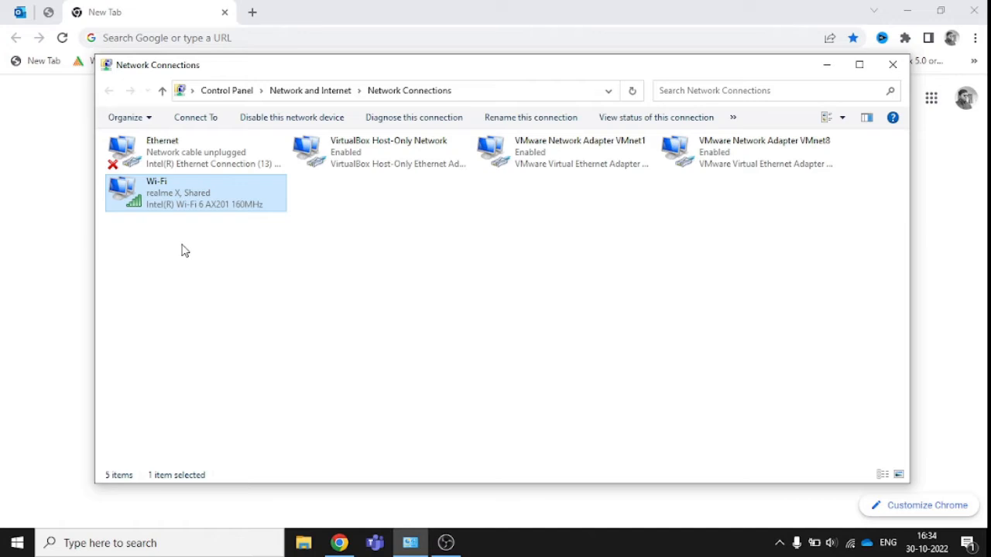
pyautogui.rightClick(186, 195)
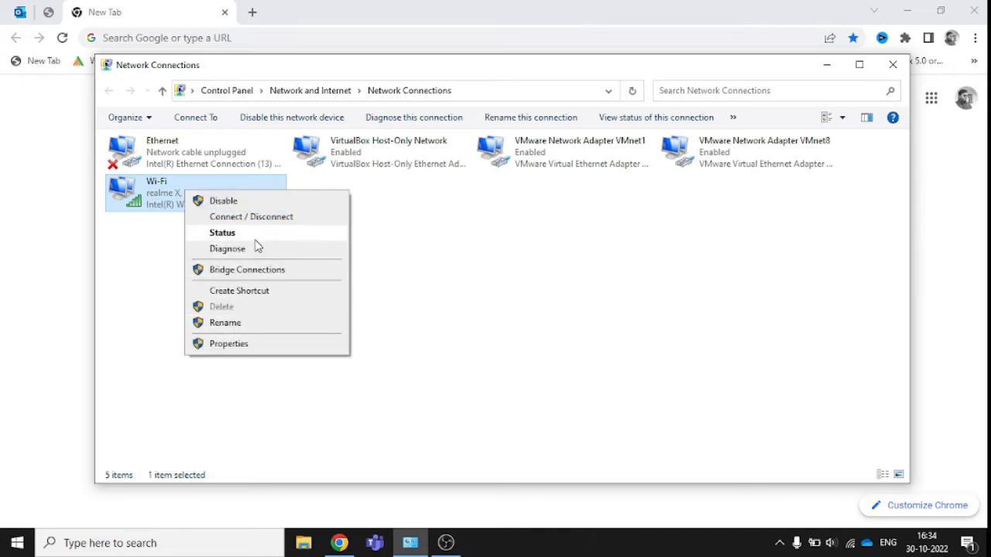
pyautogui.click(235, 345)
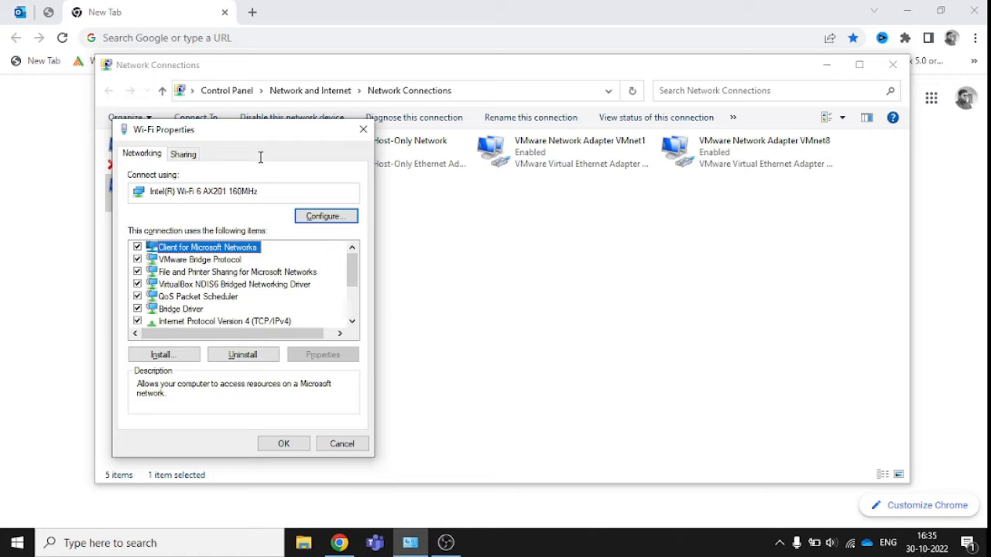
pyautogui.click(331, 218)
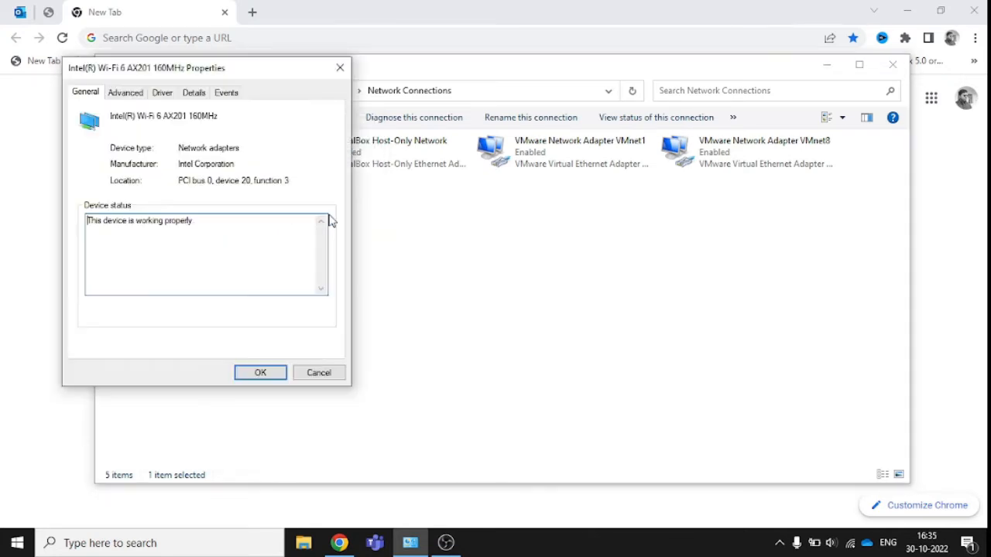
pyautogui.click(130, 97)
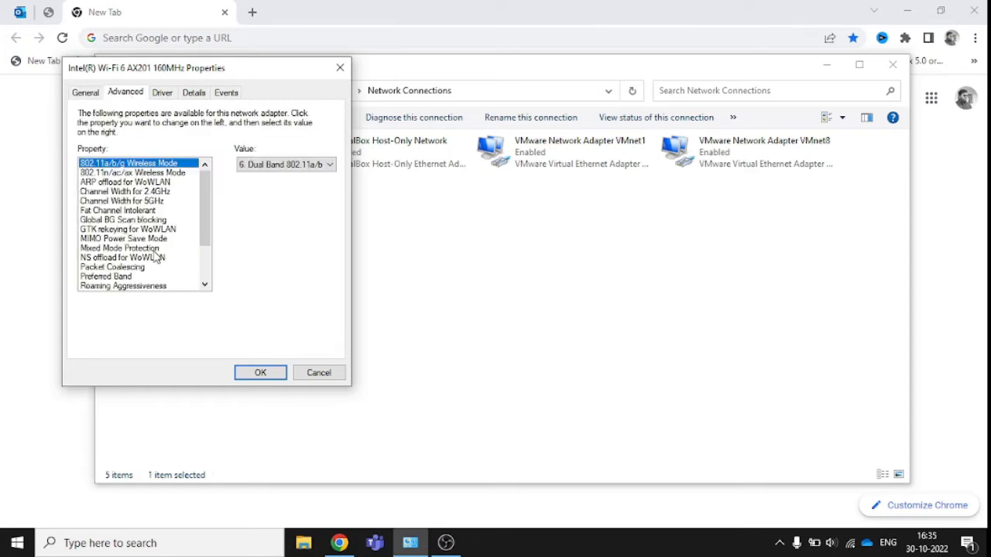
# - Set the Wi-Fi adapter's Fat Channel Intolerant property to Enabled
pyautogui.click(107, 211)
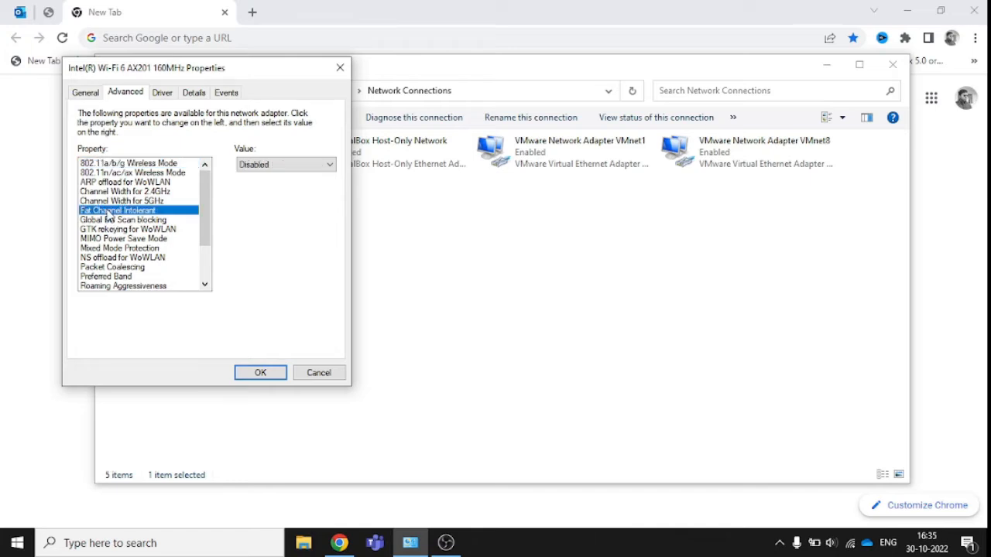
pyautogui.click(279, 165)
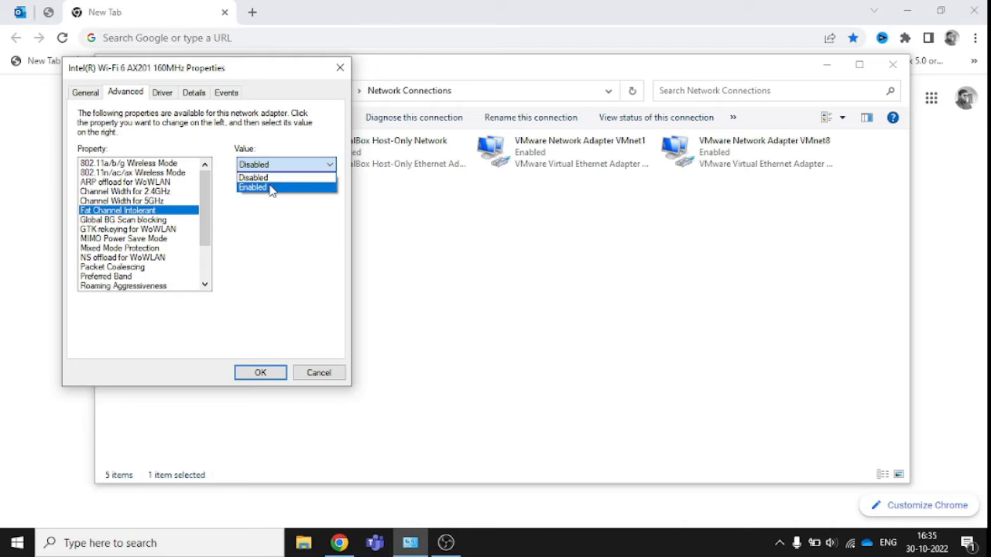
pyautogui.click(271, 188)
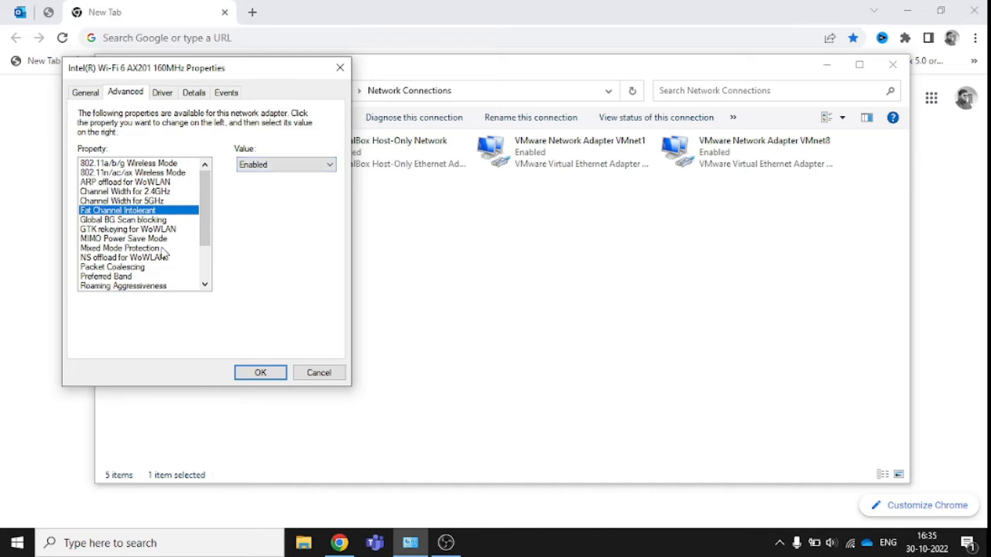
# - Set the Wi-Fi adapter's Roaming Aggressiveness to 2. Medium low and save the adapter settings
pyautogui.click(108, 286)
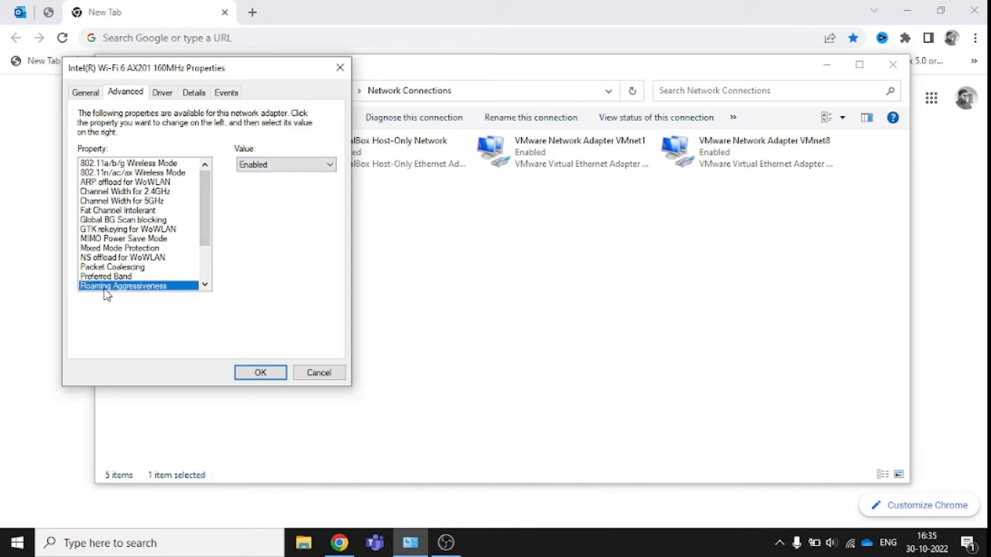
pyautogui.click(300, 170)
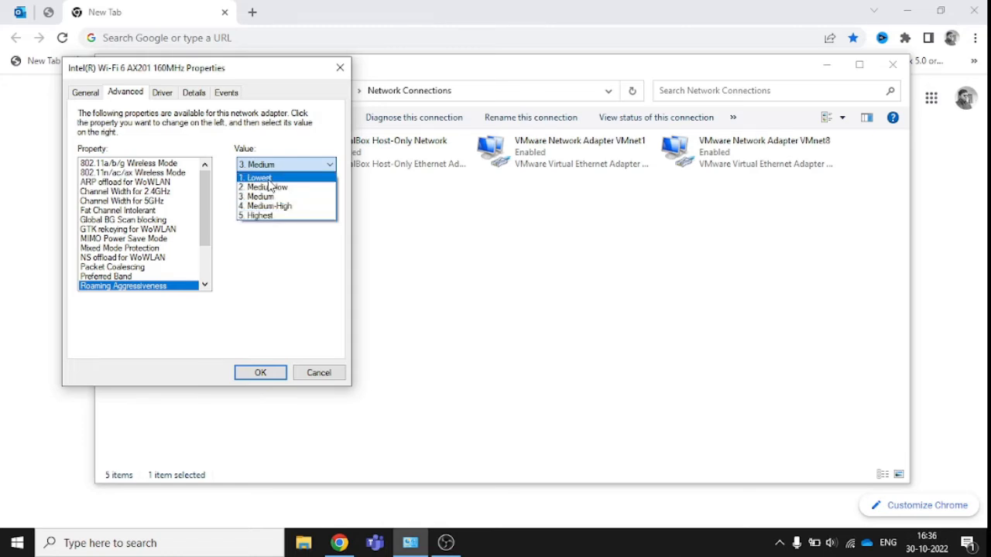
pyautogui.click(264, 188)
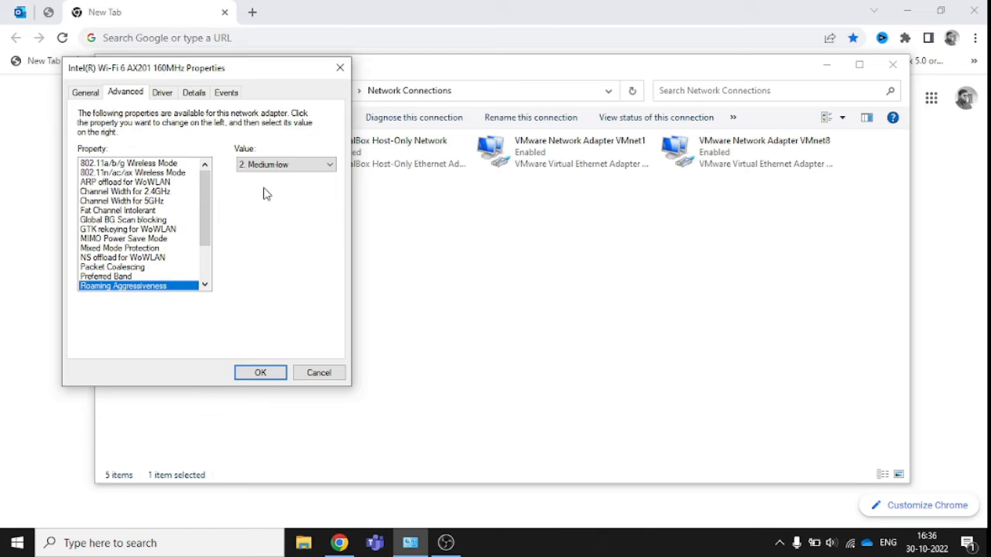
pyautogui.click(258, 373)
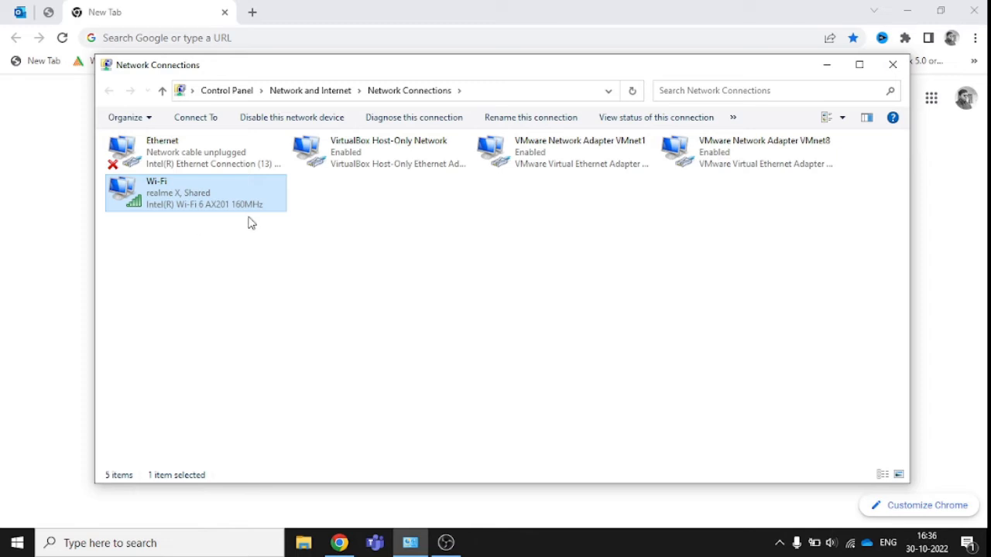
pyautogui.click(338, 543)
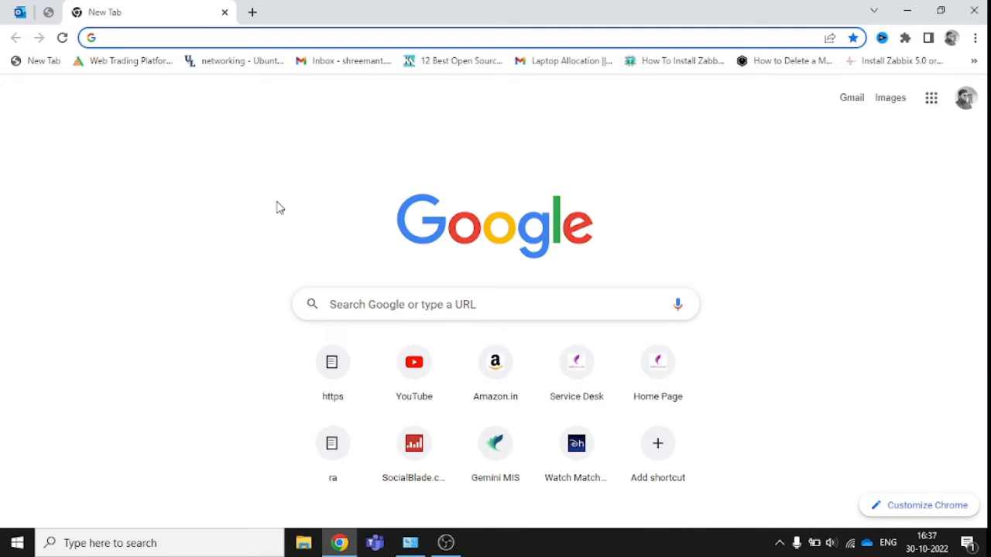
pyautogui.click(409, 545)
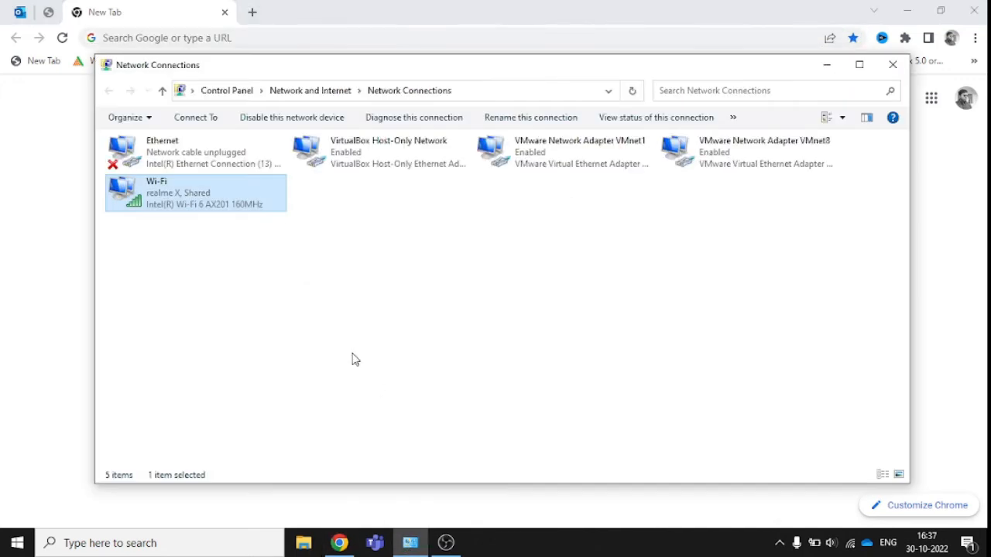
# - Open the Internet Protocol Version 4 (TCP/IPv4) properties of the Wi-Fi connection
pyautogui.rightClick(201, 199)
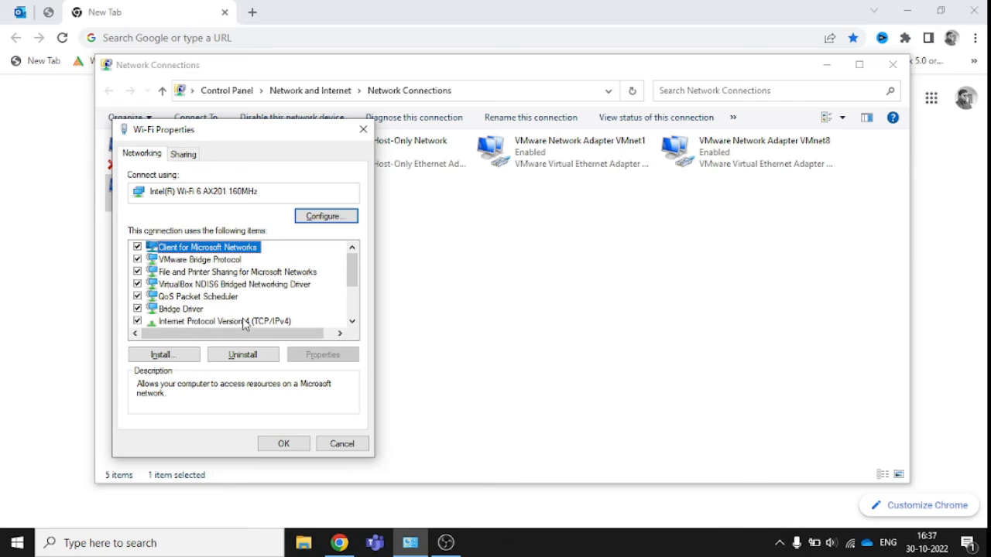
pyautogui.click(205, 322)
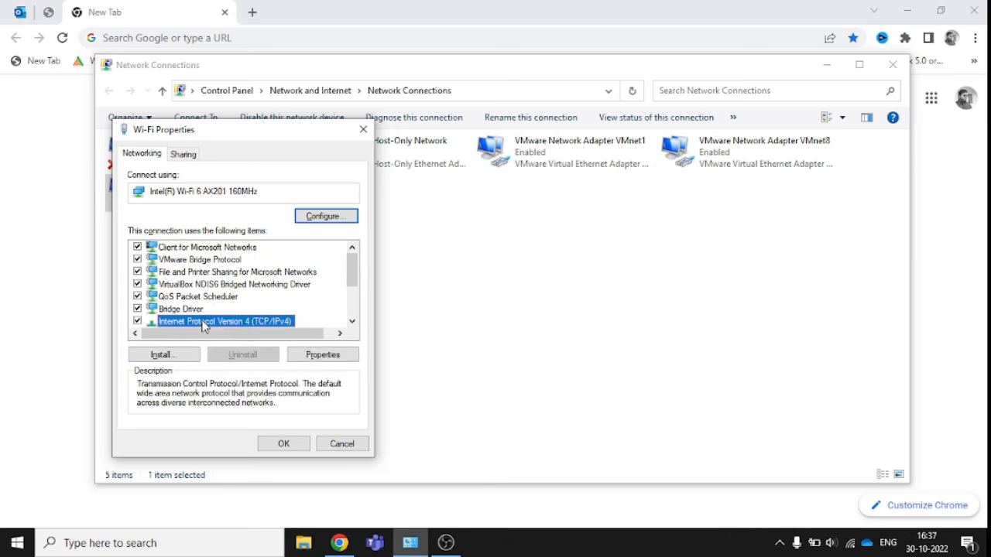
pyautogui.click(322, 355)
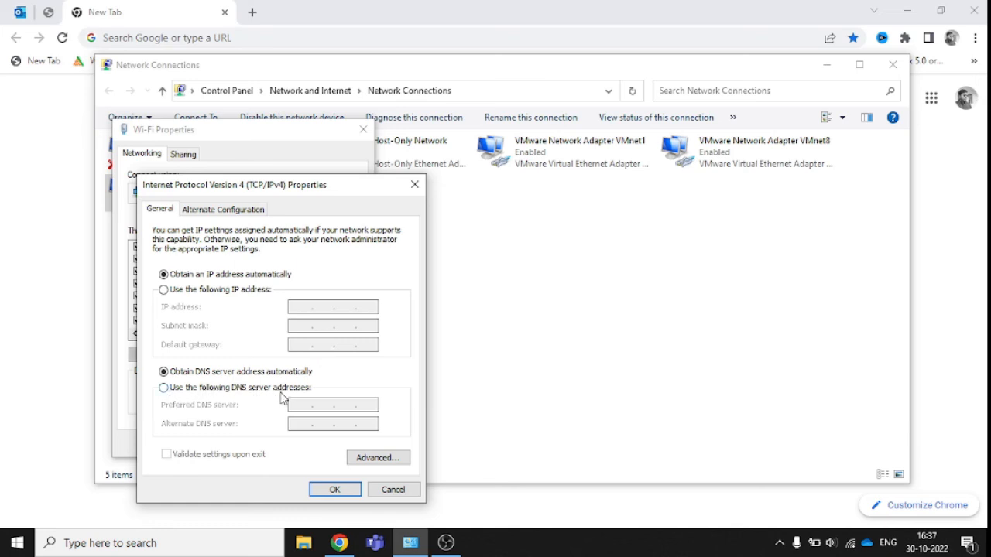
# - Assign manual DNS servers to the Wi-Fi connection, 8.8.8.8 as preferred and 8.8.4.4 as alternate, and save the connection properties
pyautogui.click(249, 391)
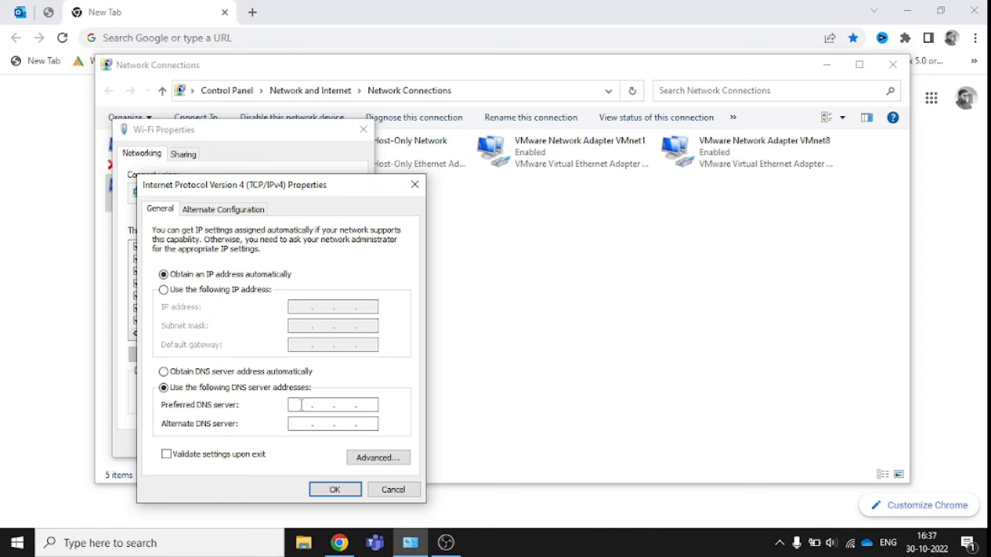
pyautogui.click(301, 405)
pyautogui.write('8.8.8.8')
pyautogui.click(304, 422)
pyautogui.write('8.8.8')
pyautogui.press('BackSpace')
pyautogui.write('4.4')
pyautogui.click(346, 491)
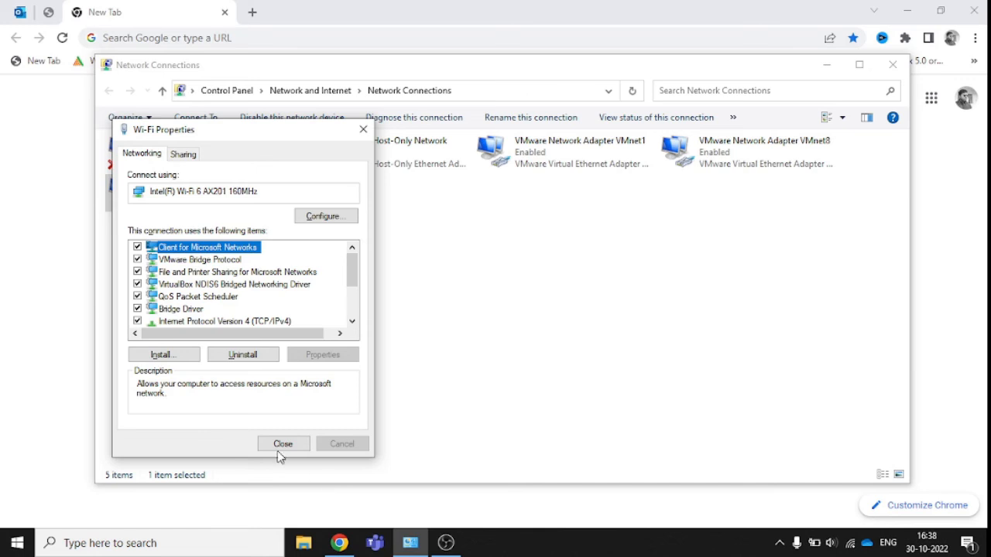
pyautogui.click(283, 446)
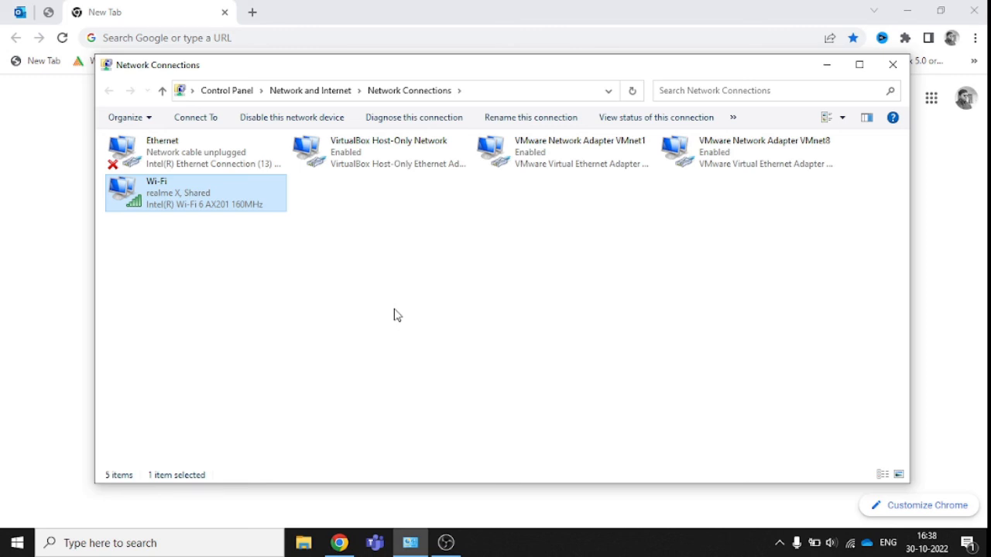
pyautogui.click(102, 543)
pyautogui.write('reset')
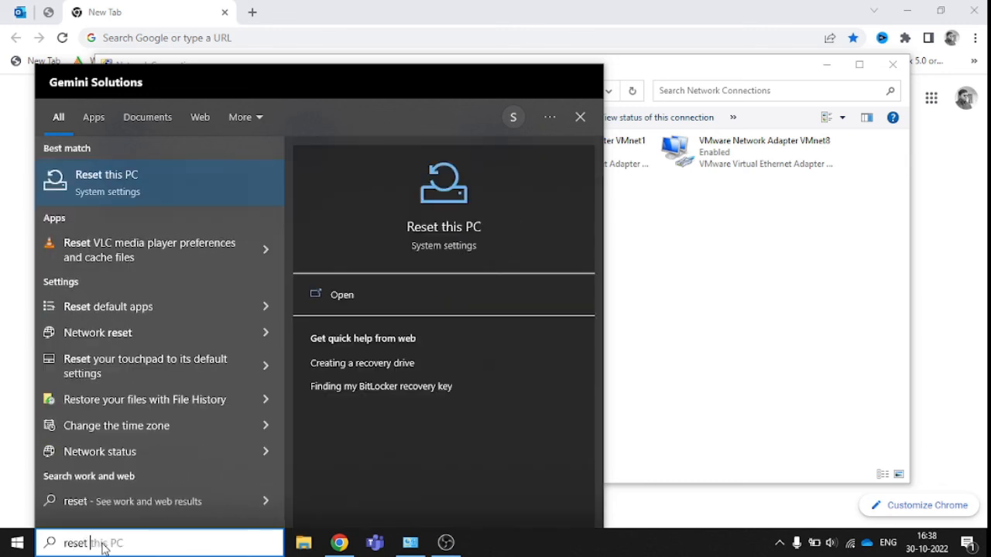
pyautogui.write(' net')
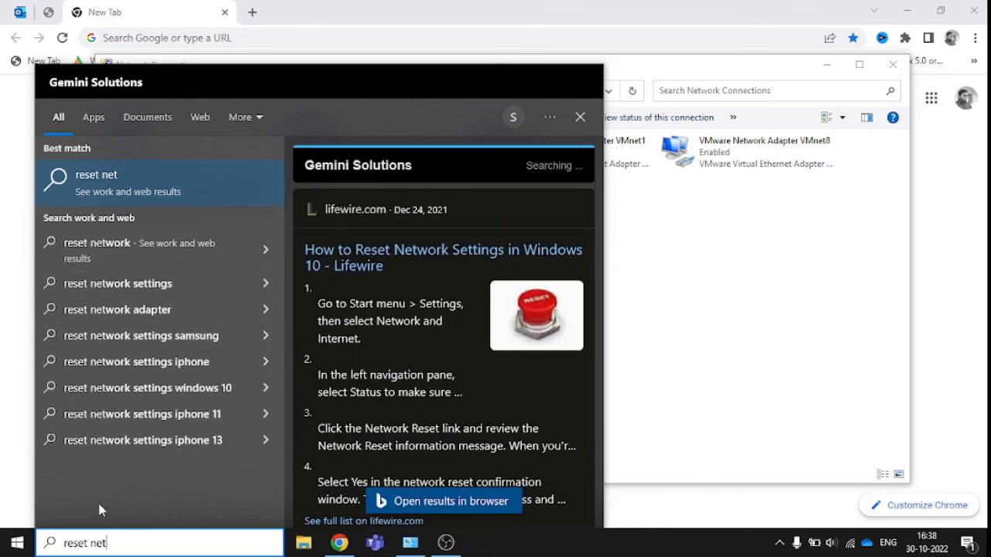
pyautogui.press('BackSpace')
pyautogui.press('BackSpace')
pyautogui.press('BackSpace')
pyautogui.press('BackSpace')
pyautogui.press('BackSpace')
pyautogui.press('BackSpace')
pyautogui.press('BackSpace')
pyautogui.press('BackSpace')
pyautogui.press('BackSpace')
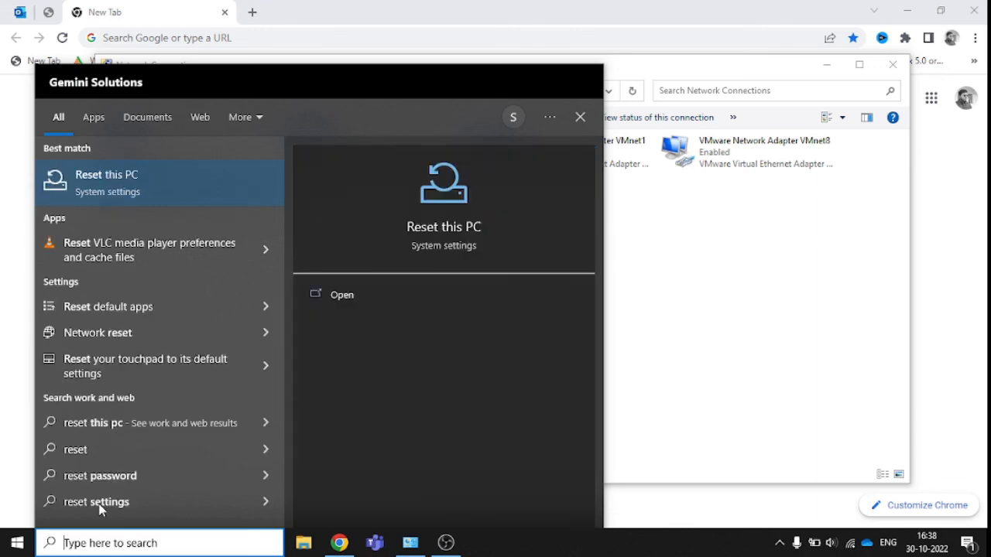
pyautogui.press('Escape')
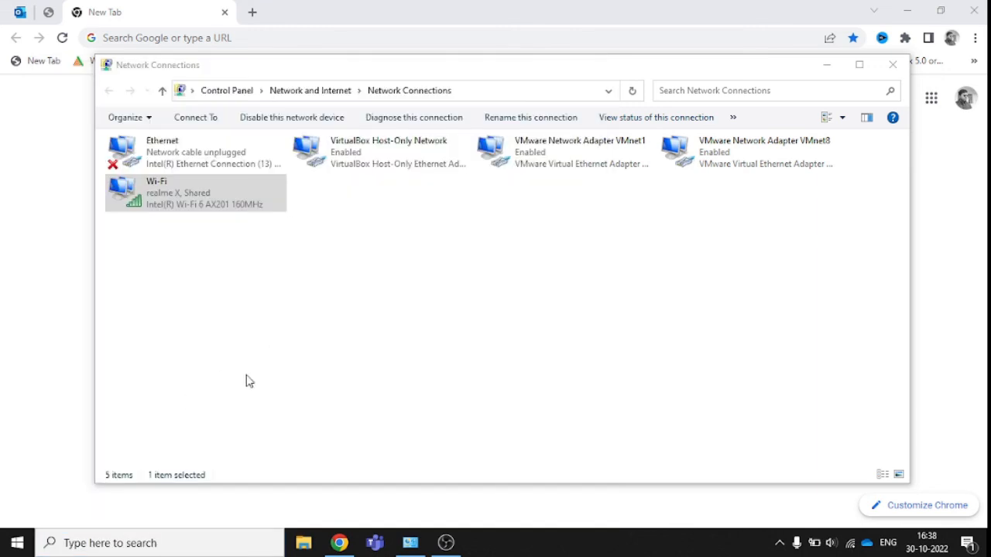